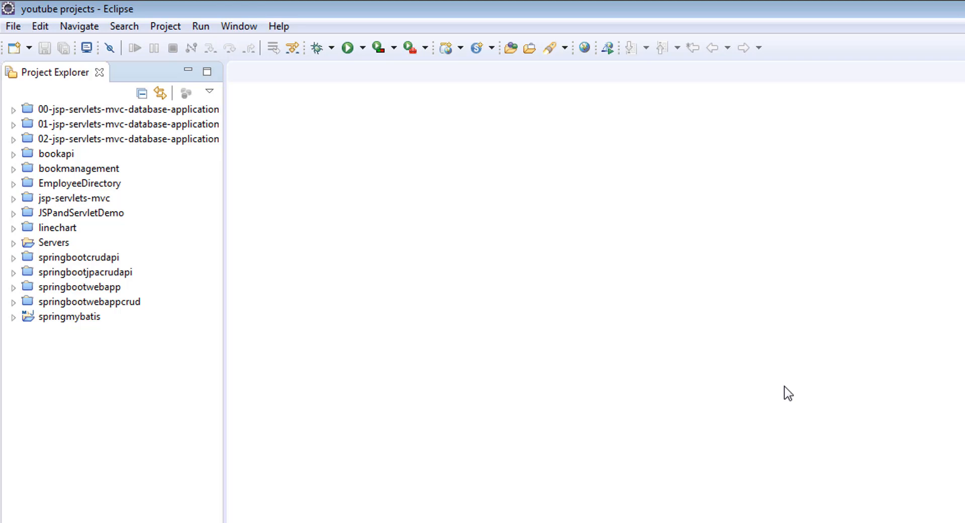
Step: Expand springmybatis > src > main > webapp > WEB-INF and open web.xml in the editor
click(70, 317)
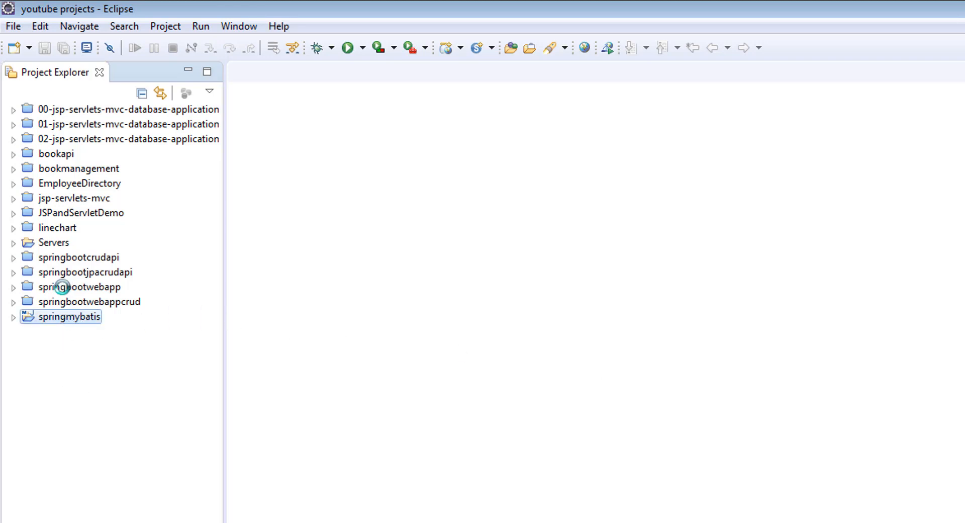
double_click(69, 316)
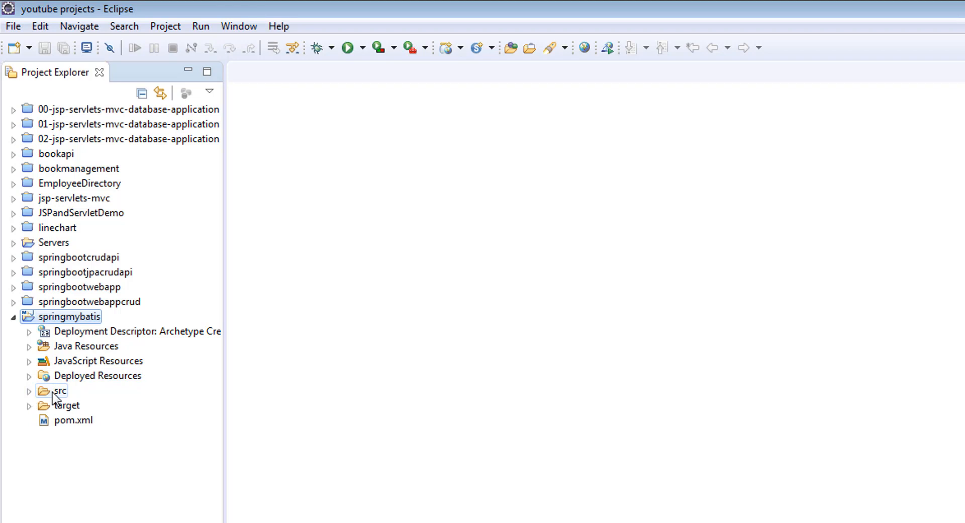
double_click(60, 390)
double_click(81, 405)
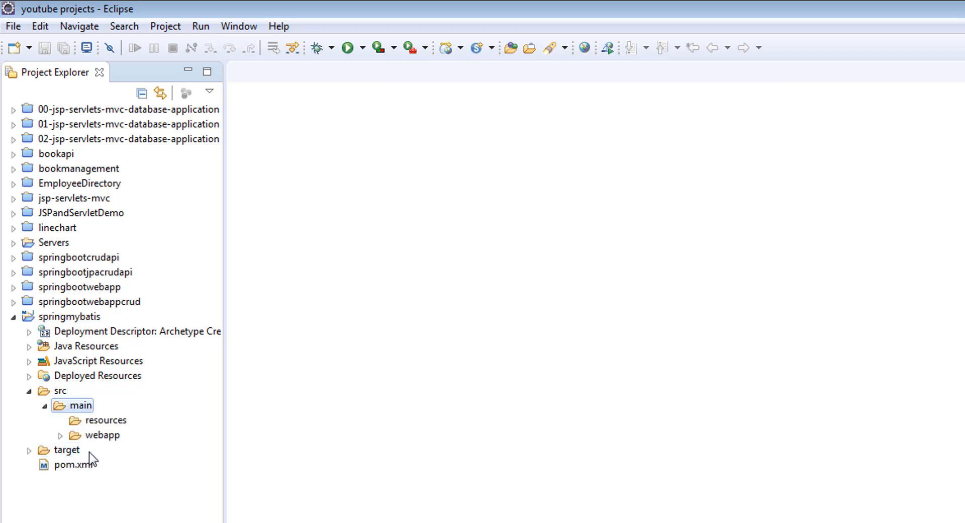
double_click(102, 436)
double_click(119, 450)
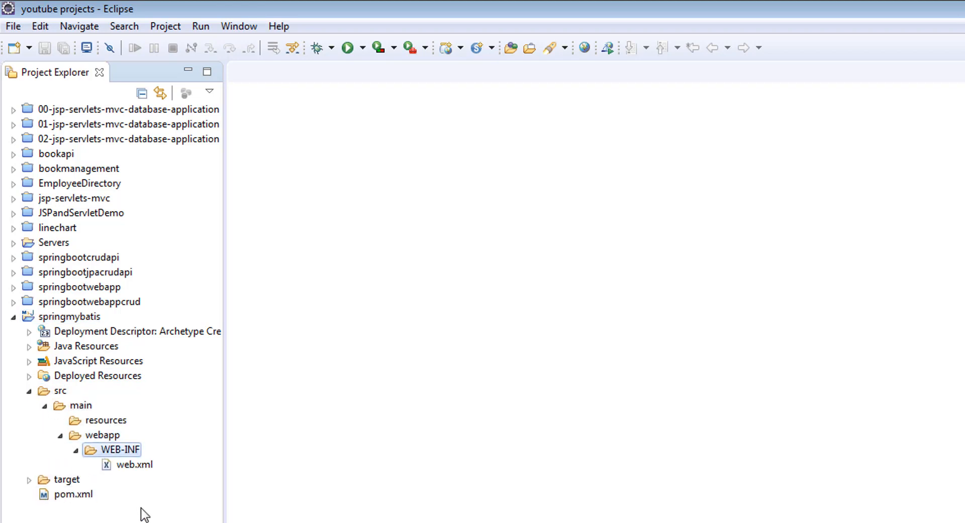
double_click(134, 464)
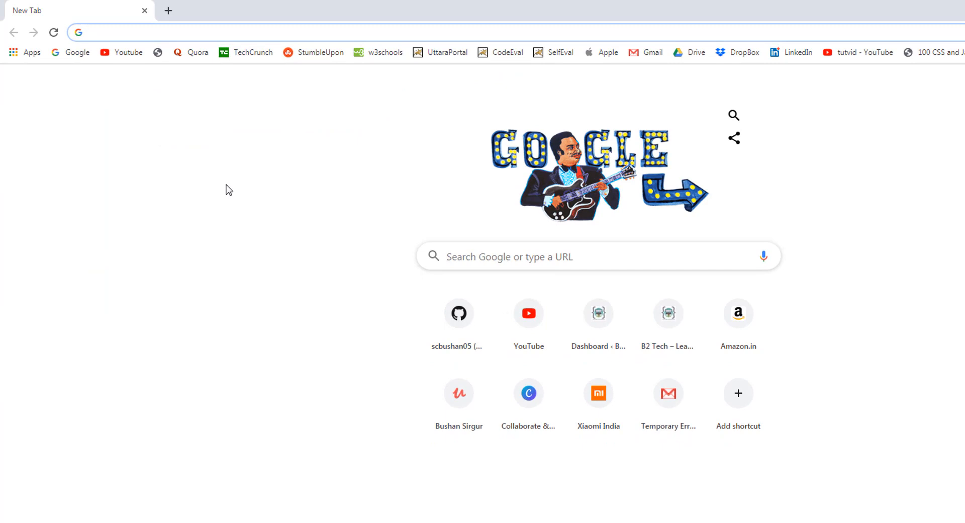
text(spring mvc web xml)
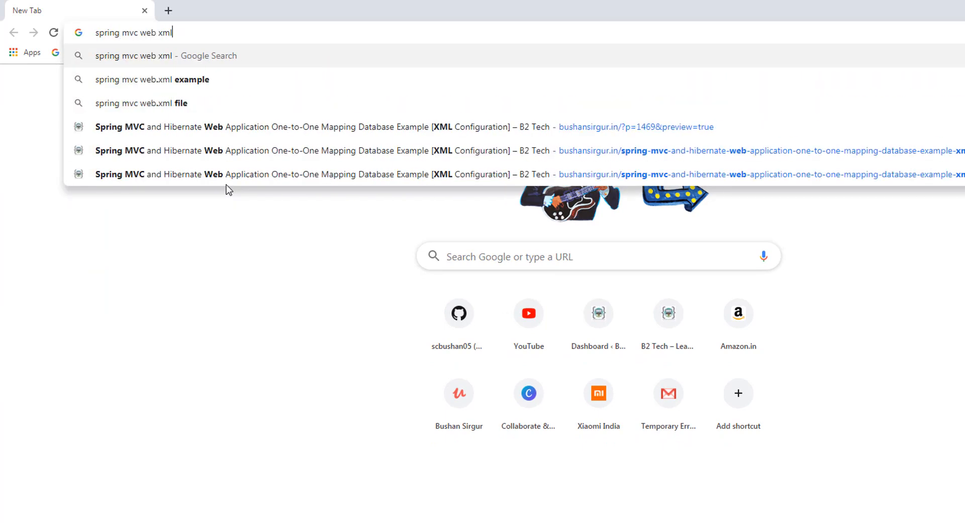
Step: Run the 'spring mvc web xml' search and open the Tutorialspoint Spring MVC Hello World result
key(Return)
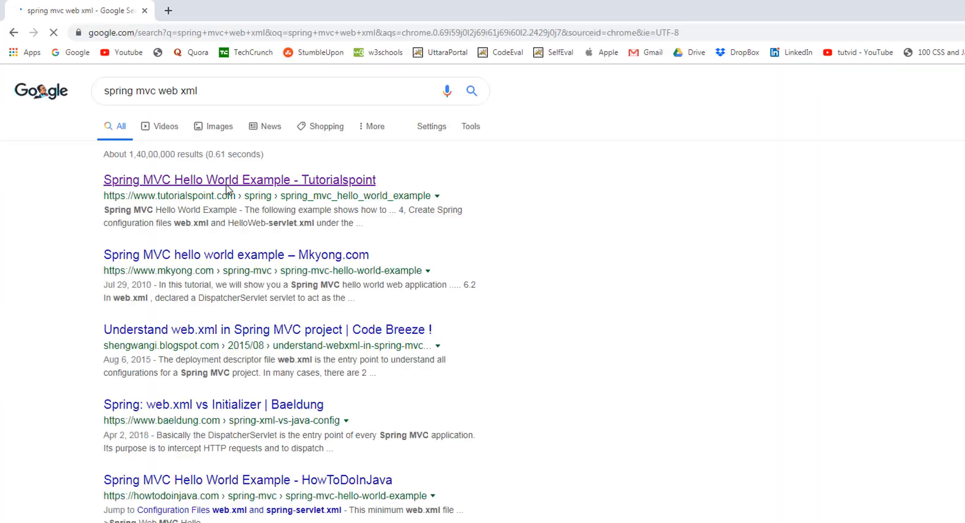
click(200, 181)
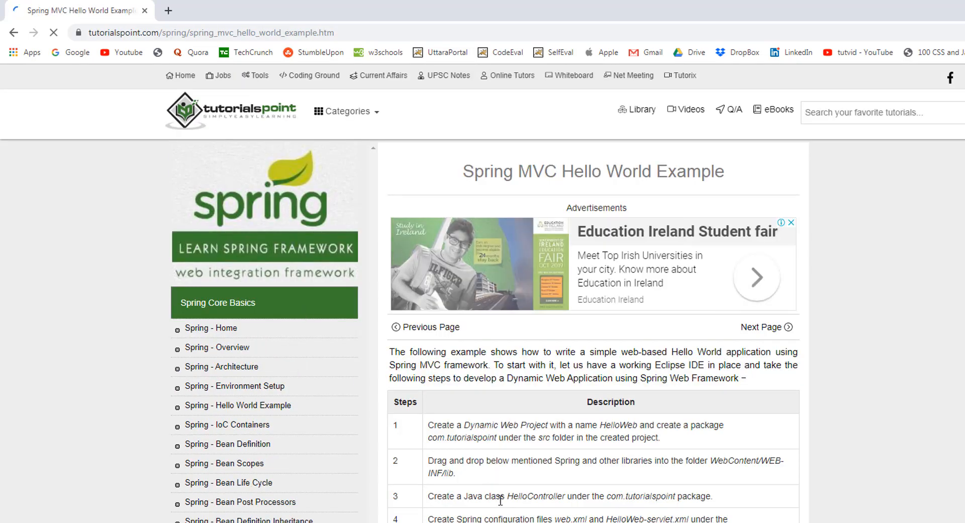
scroll(506, 505, down, 5)
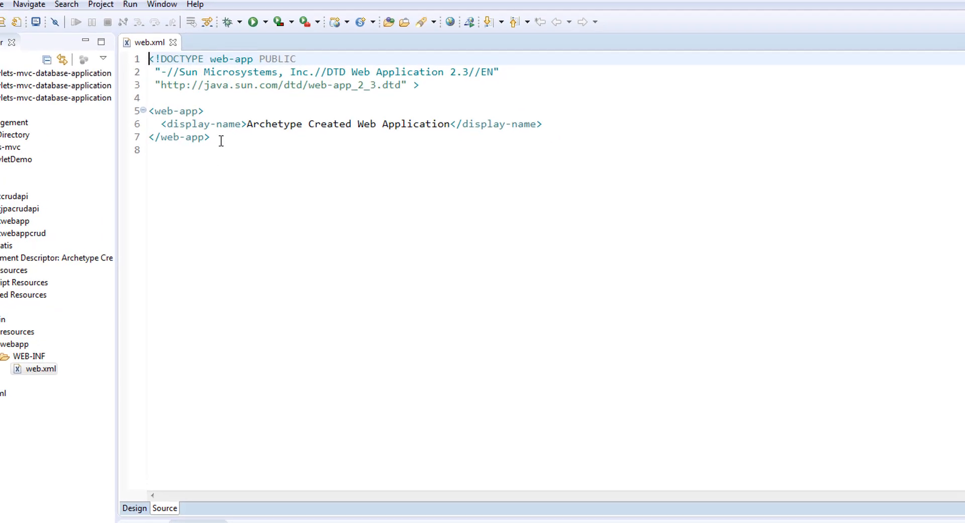
Step: Replace all of web.xml with the copied web-app 2.4 root tag and tidy the line below it
key(ctrl+a)
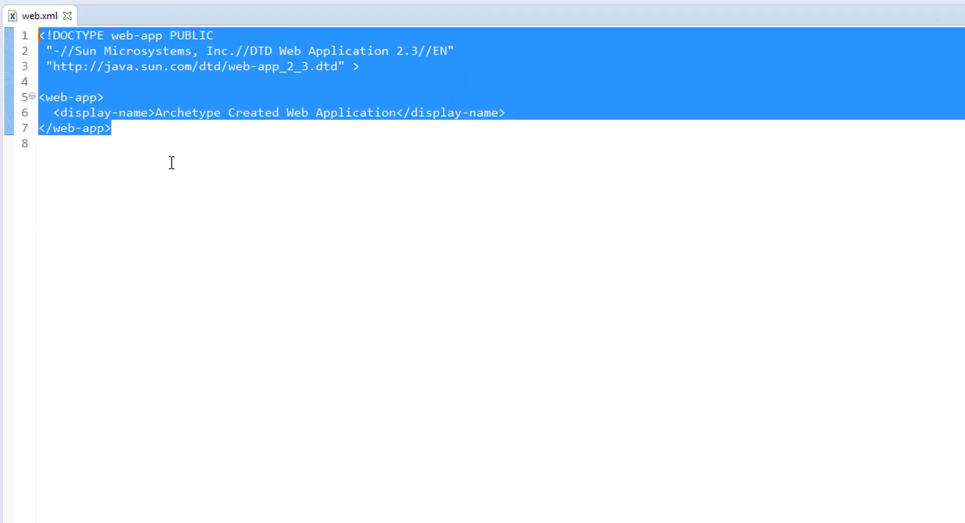
key(ctrl+v)
text(<web-app id = "WebApp_ID" version = "2.4"    xmlns = "http://java.sun.com/xml/ns/j2ee"    xmlns:xsi = "http://www.w3.org/2001/XMLSchema-instance"    xsi:schemaLocation = "http://java.sun.com/xml/ns/j2ee    http://java.sun.com/xml/ns/j2ee/web-app_2_4.xsd">)
click(328, 130)
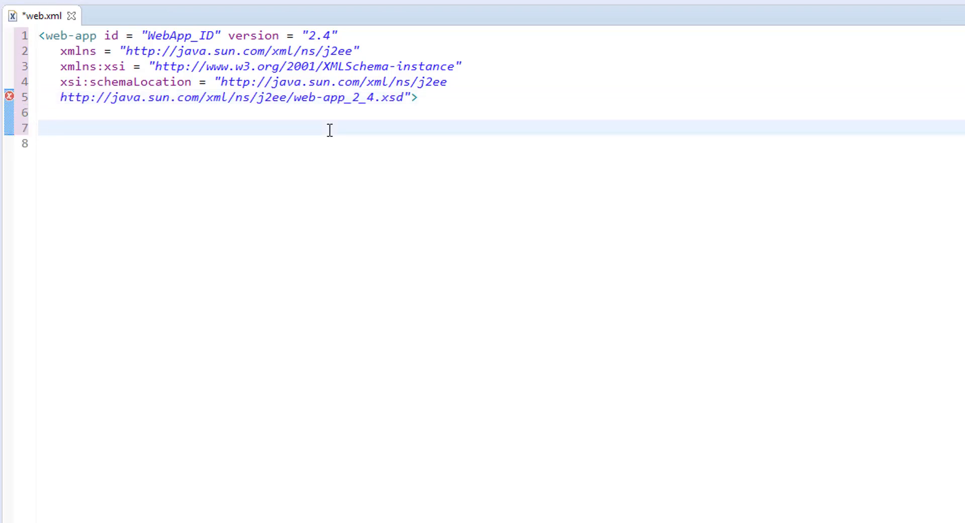
key(BackSpace)
text(<we)
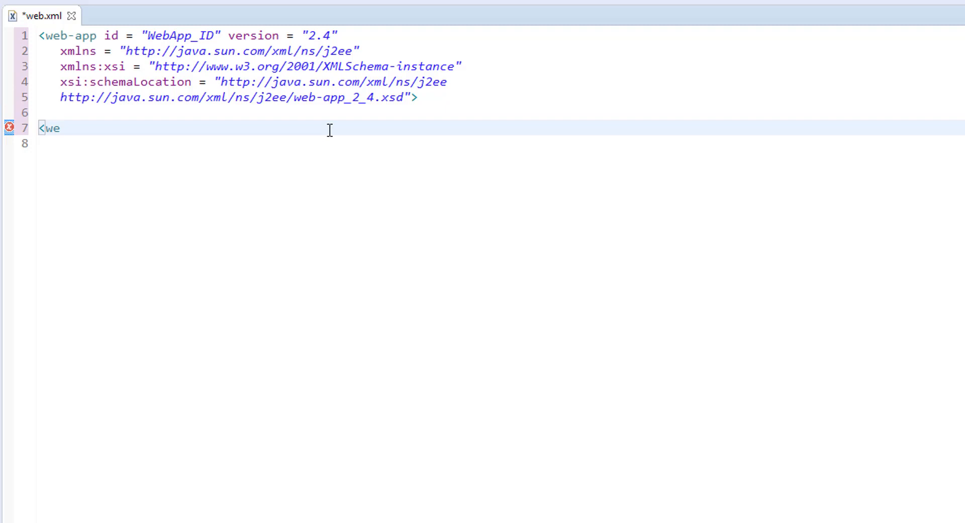
key(BackSpace)
key(BackSpace)
text(/web-app>)
Step: Add blank lines inside web-app above the closing </web-app> tag
click(328, 113)
key(Return)
key(Return)
key(Up)
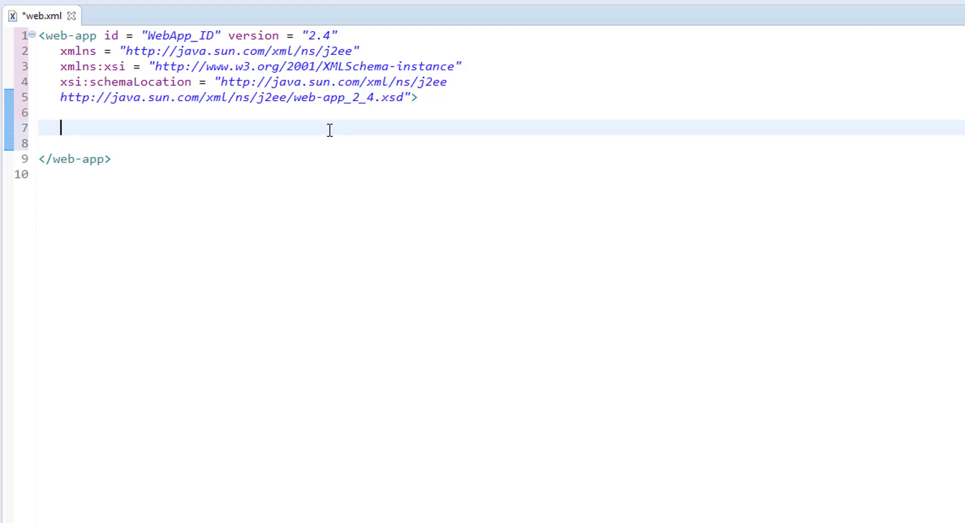
text(<servlet>  </servlet>)
Step: Insert servlet and servlet-mapping blocks inside web-app using content assist
key(Return)
key(Return)
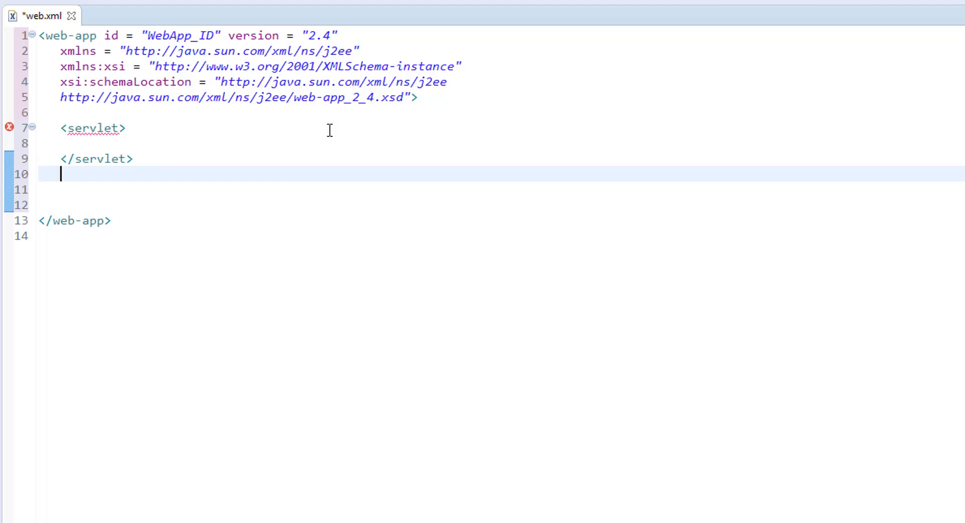
text(<servlet)
key(Down)
key(Return)
key(Up)
key(Up)
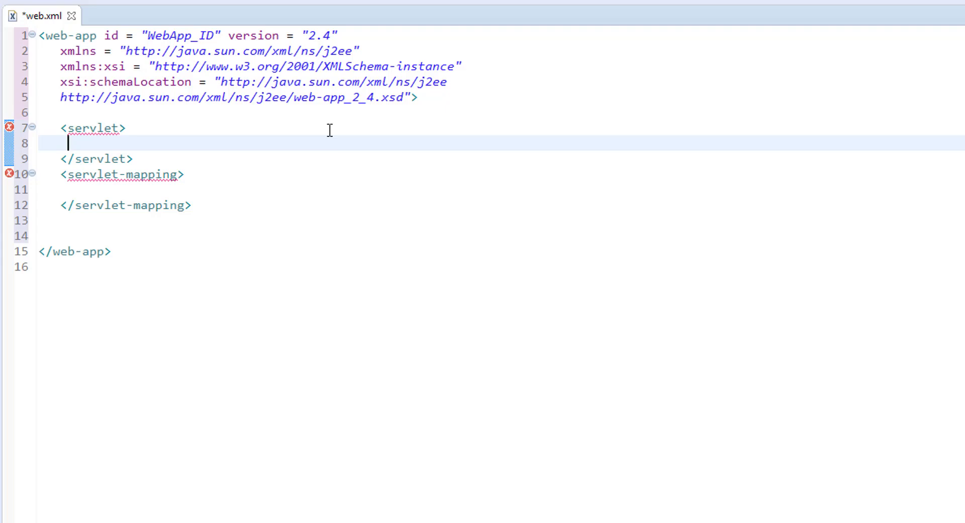
text(<ser)
Step: Add servlet-name spring and an empty servlet-class element inside the servlet block
key(ctrl+space)
key(Return)
key(End)
key(Return)
text(<ser)
key(Down)
key(Return)
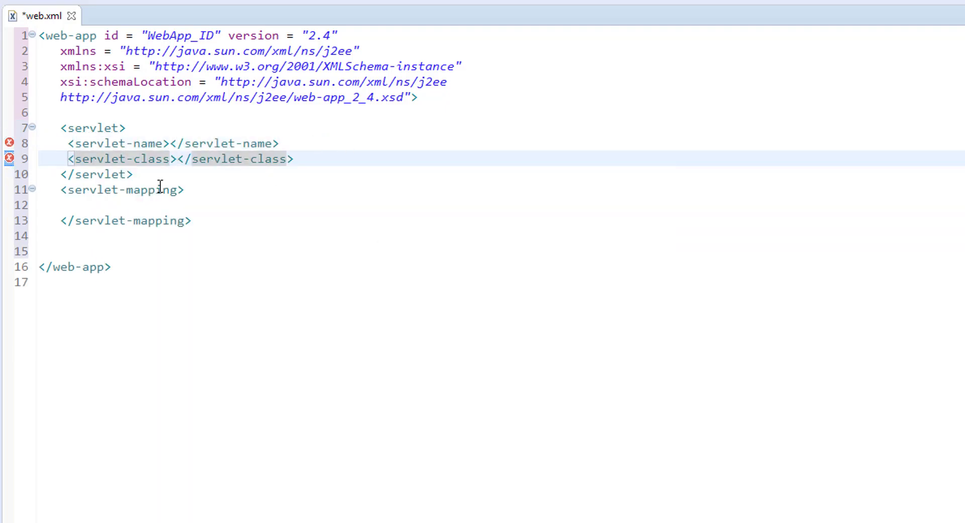
click(172, 143)
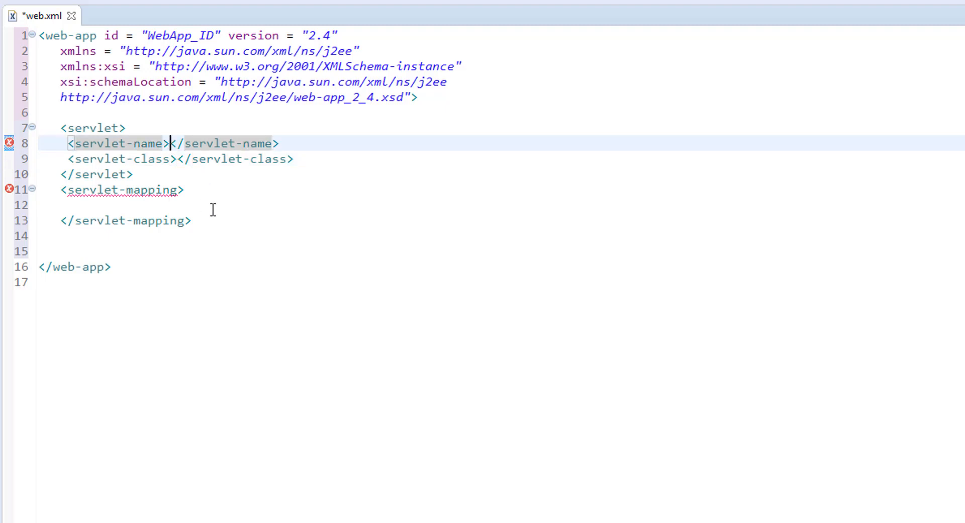
text(spring)
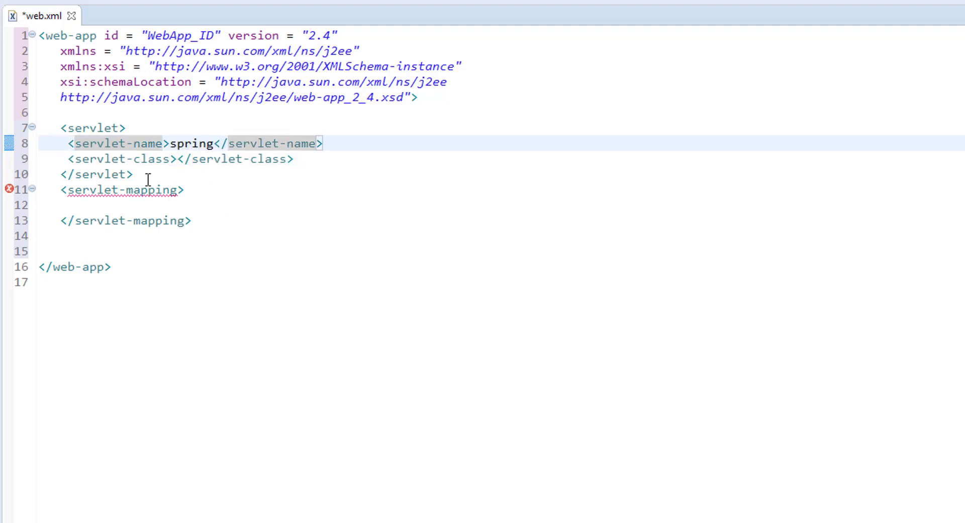
click(175, 158)
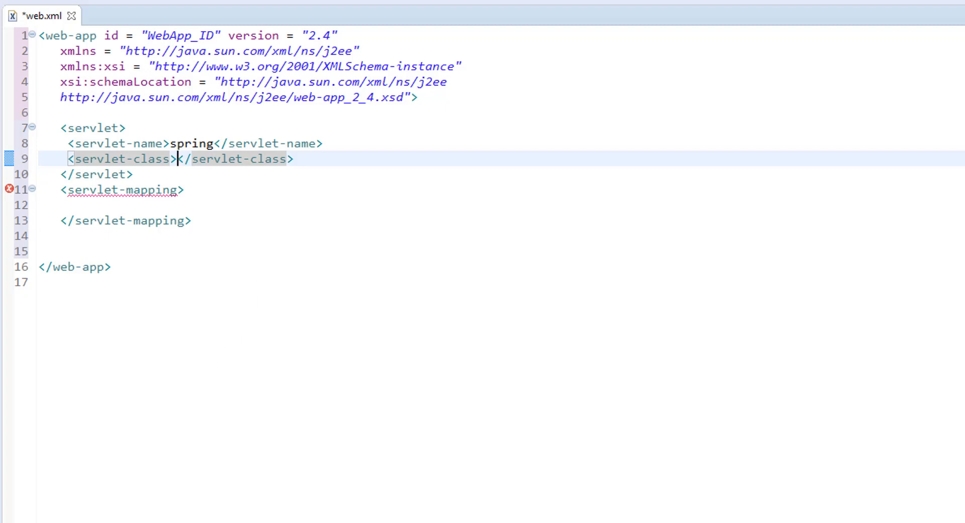
Step: Switch to the tutorial page and select the DispatcherServlet class name
key(alt+Tab)
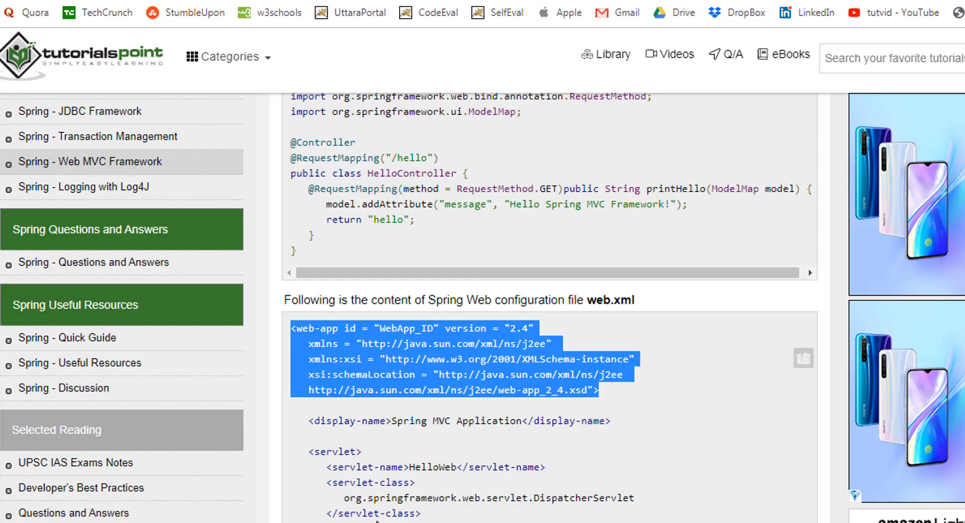
scroll(437, 387, down, 2)
click(358, 338)
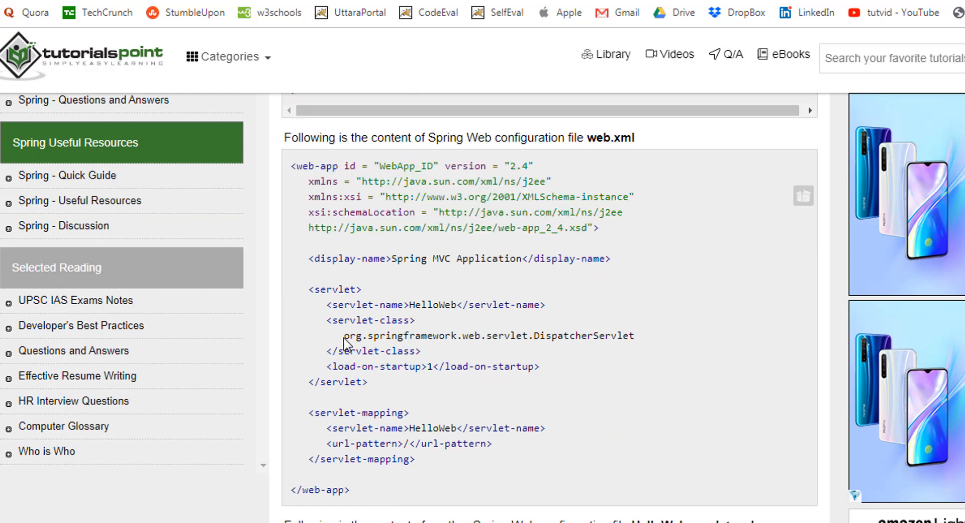
drag(345, 335, 639, 343)
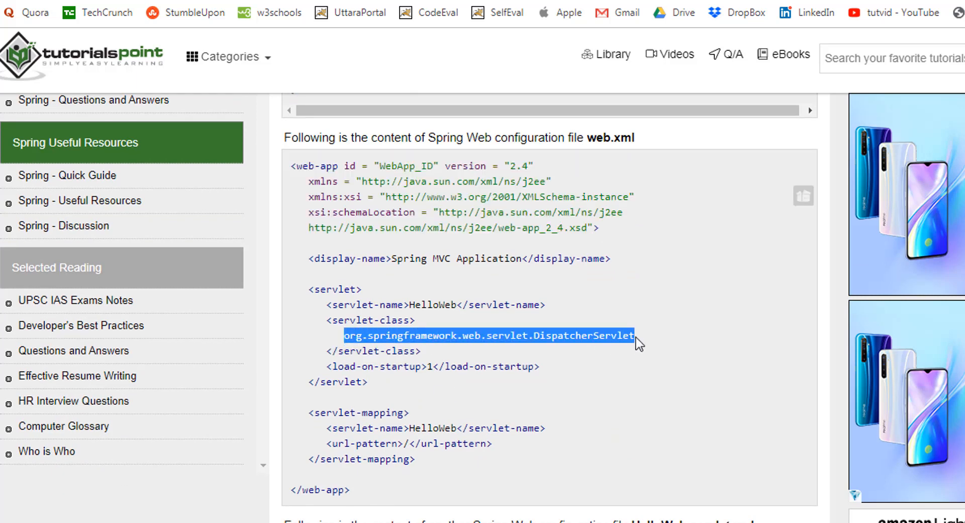
Step: Set servlet-class to org.springframework.web.servlet.DispatcherServlet and add load-on-startup 1
key(ctrl+c)
key(alt+Tab)
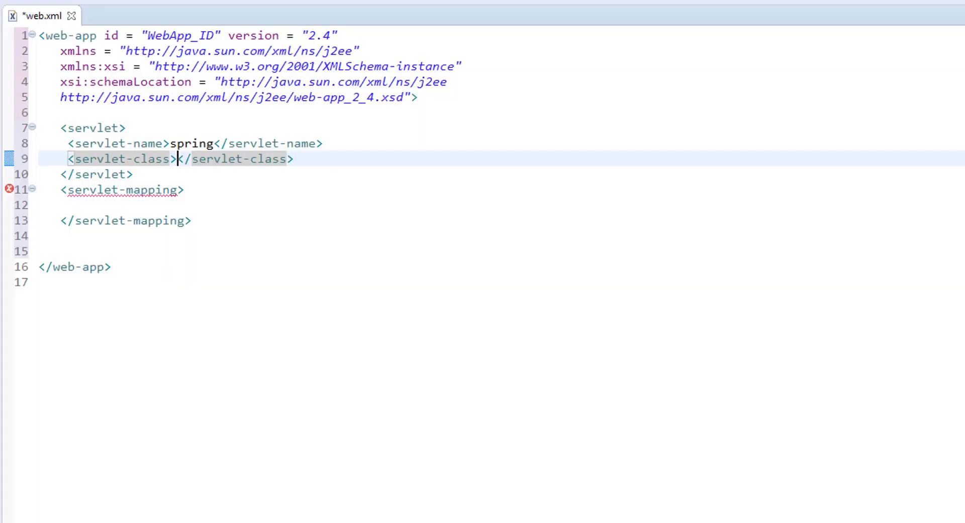
key(ctrl+v)
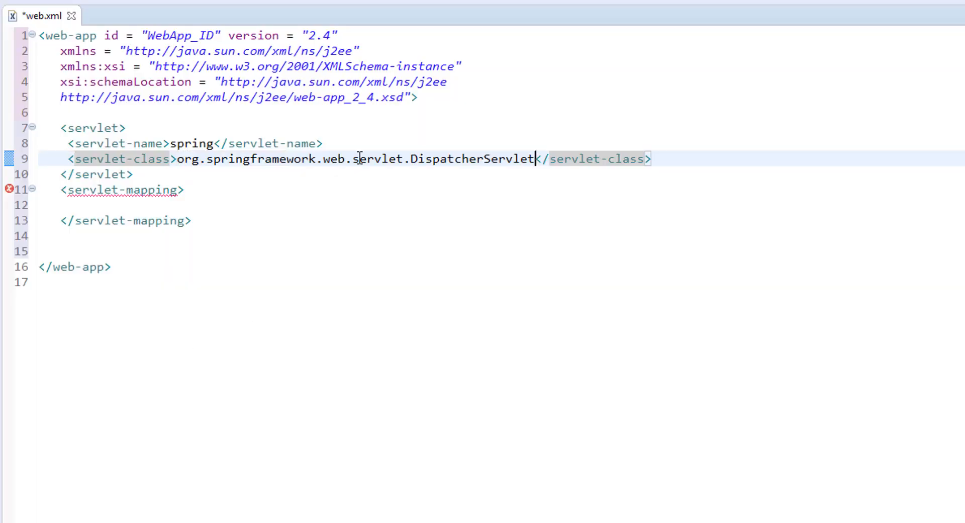
click(660, 160)
key(Return)
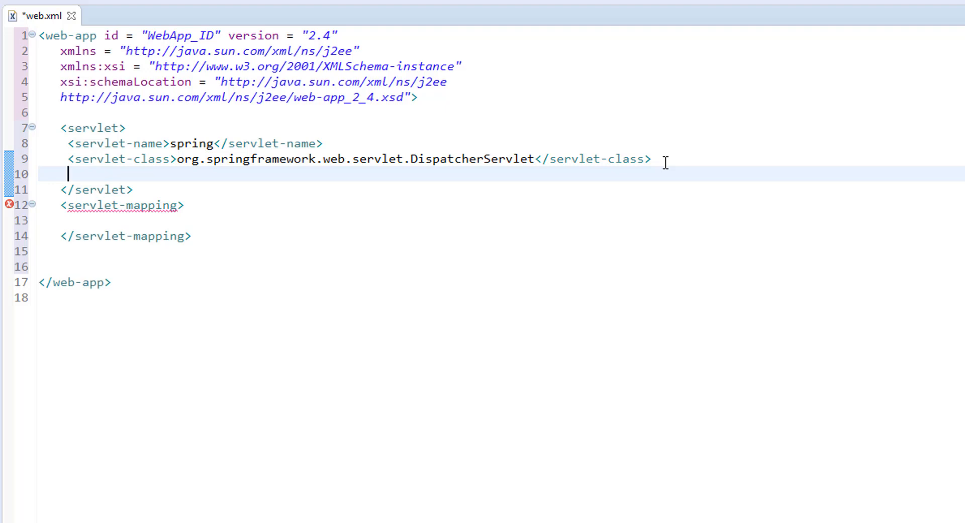
text(<lo)
key(Return)
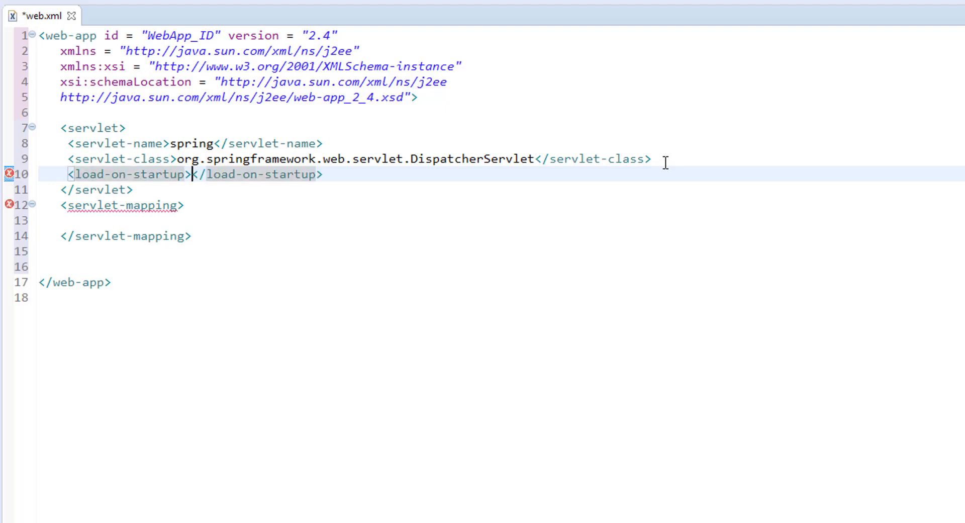
text(1)
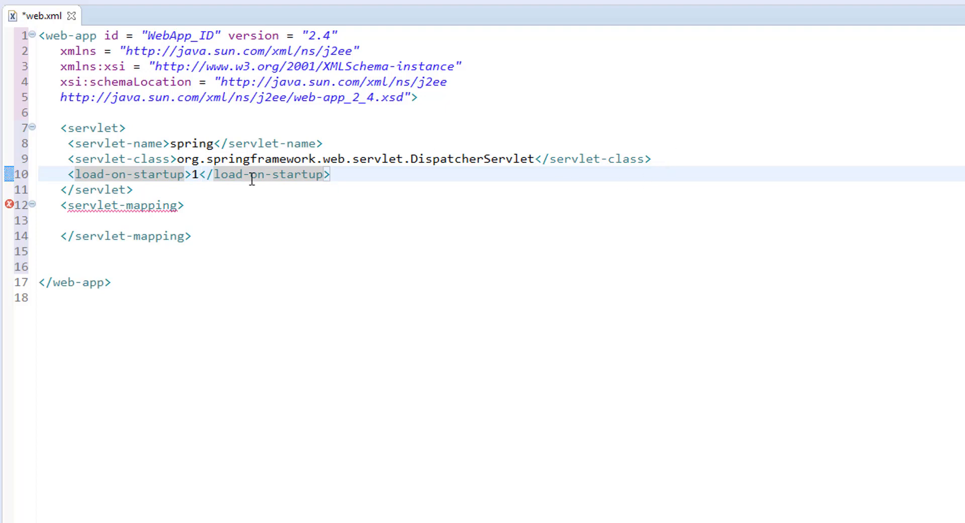
Step: Indent the servlet's three child elements one level
drag(68, 143, 341, 175)
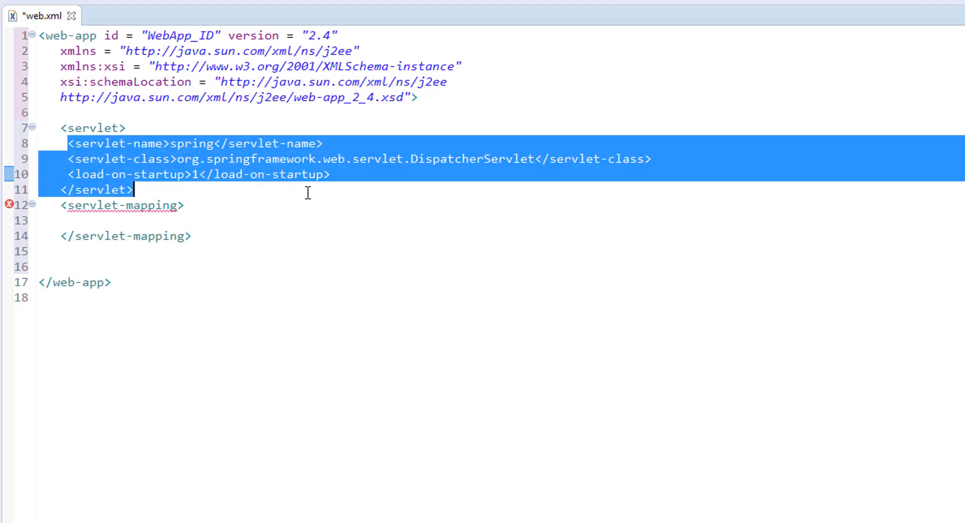
key(Tab)
click(286, 190)
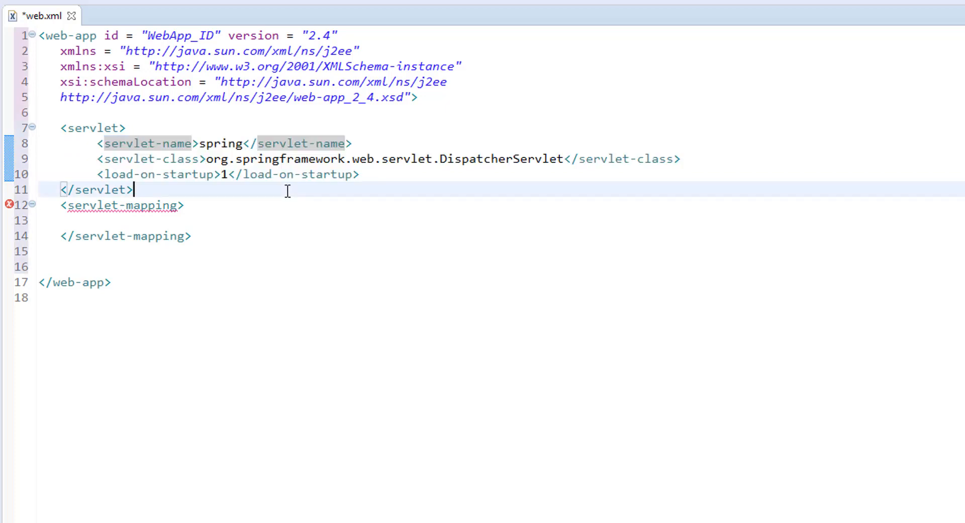
click(100, 221)
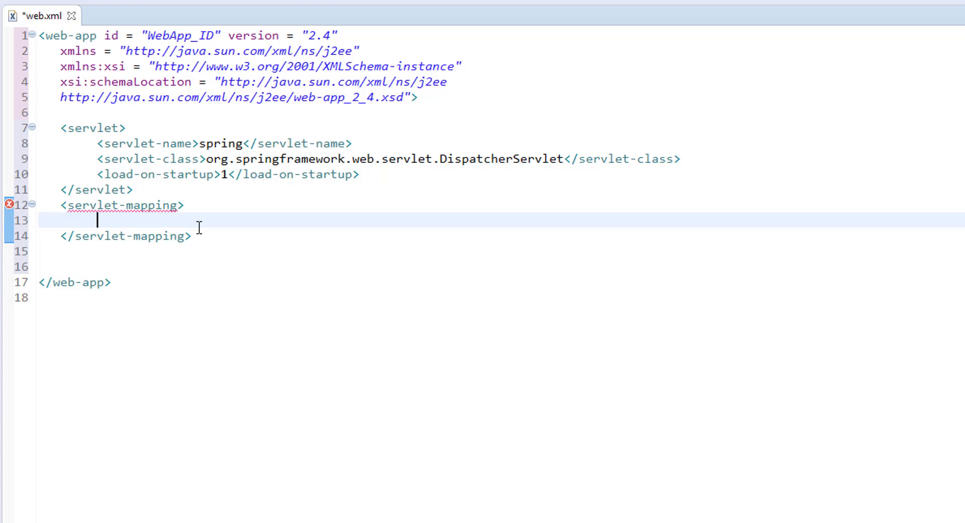
text(<ser)
text(vlet-name></servlet-name>)
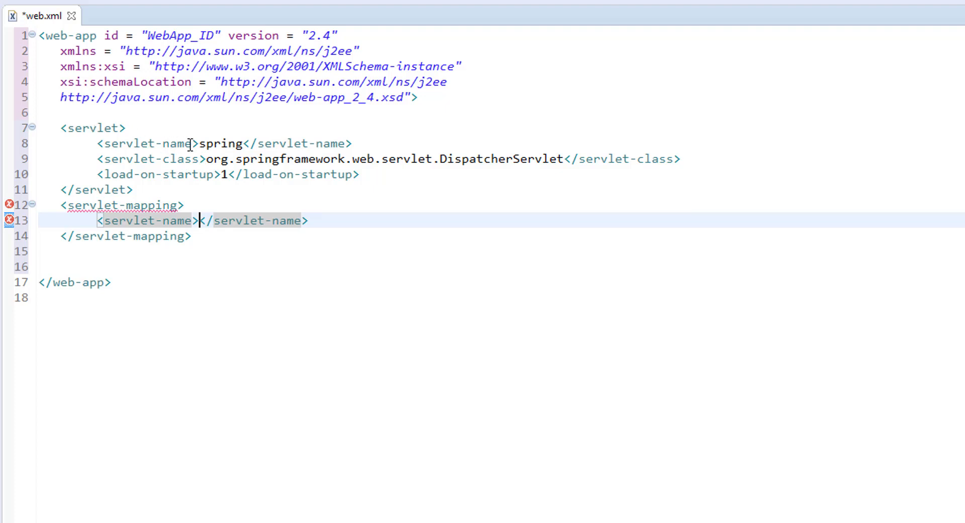
Step: Fill servlet-mapping with servlet-name spring and url-pattern /
double_click(221, 143)
key(ctrl+c)
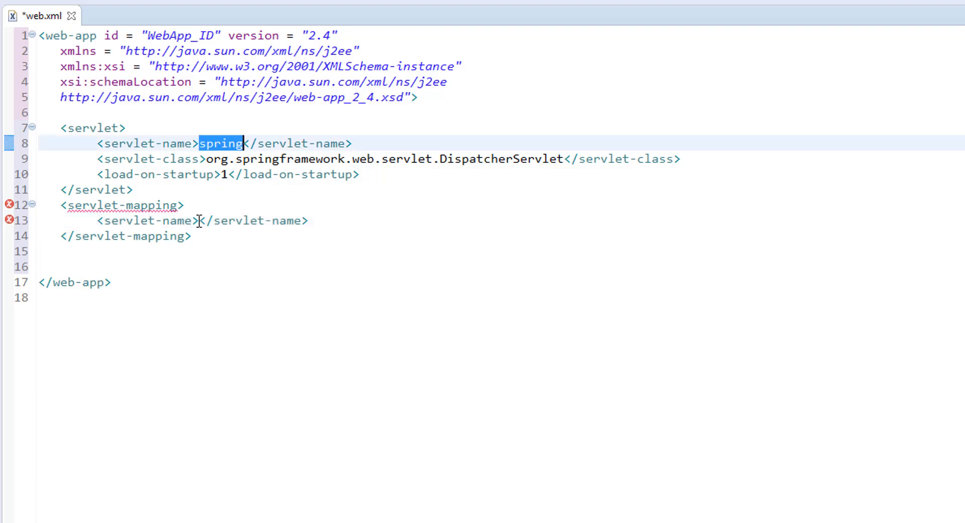
click(200, 220)
key(ctrl+v)
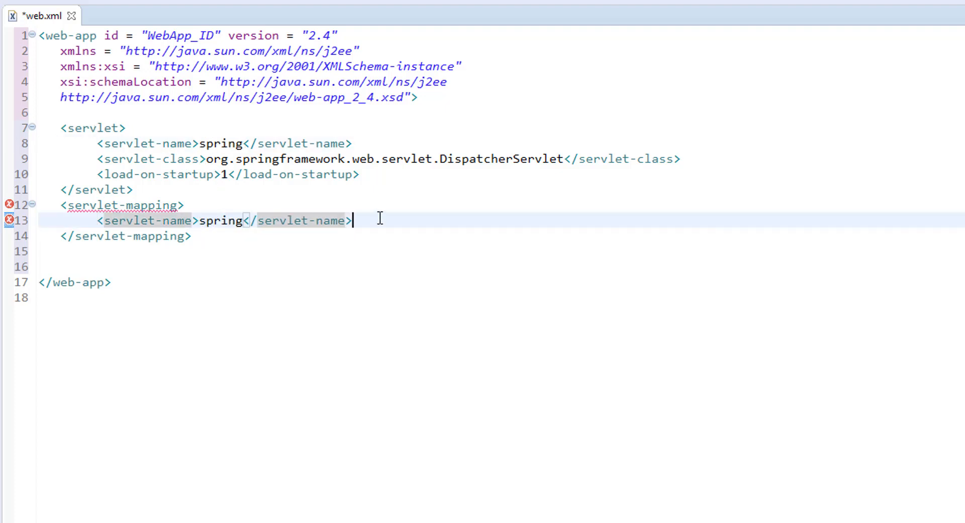
key(End)
key(Return)
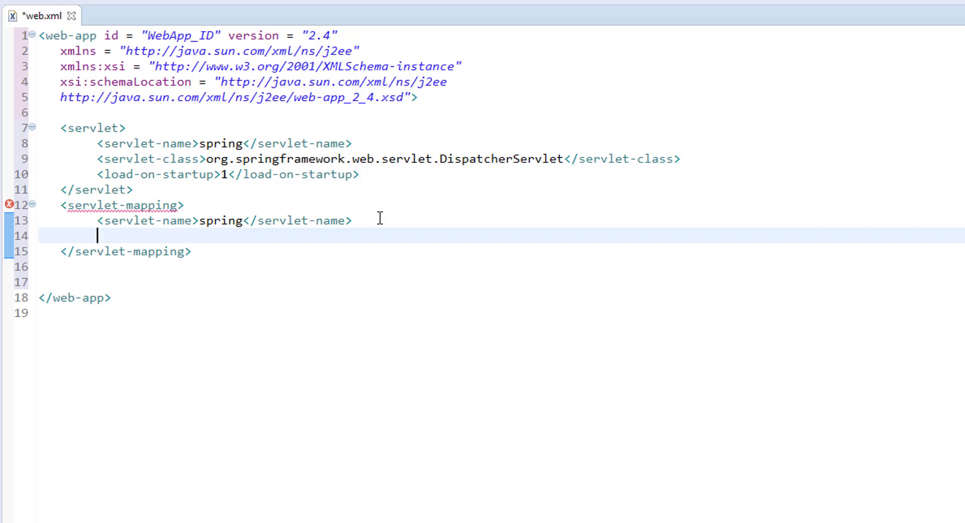
text(<ul)
key(ctrl+space)
text(r)
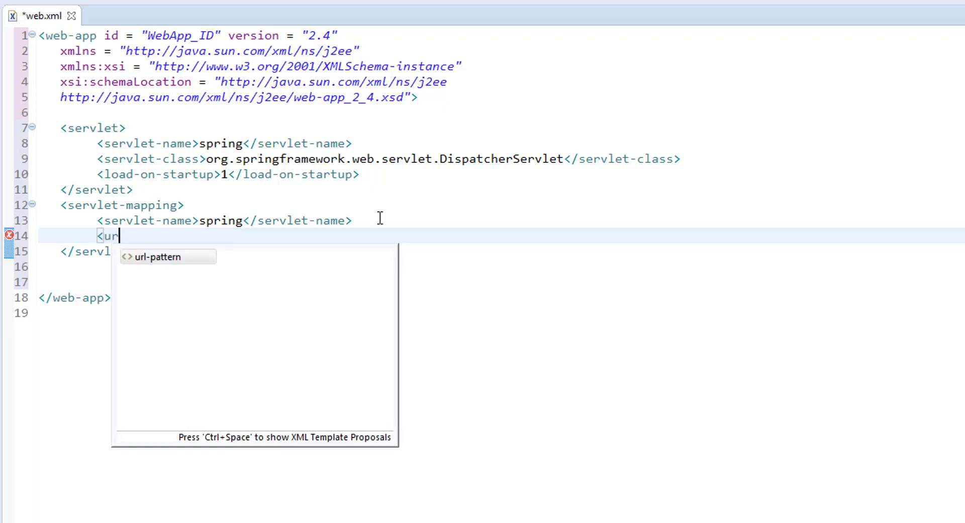
key(Return)
text(/</url-pattern>)
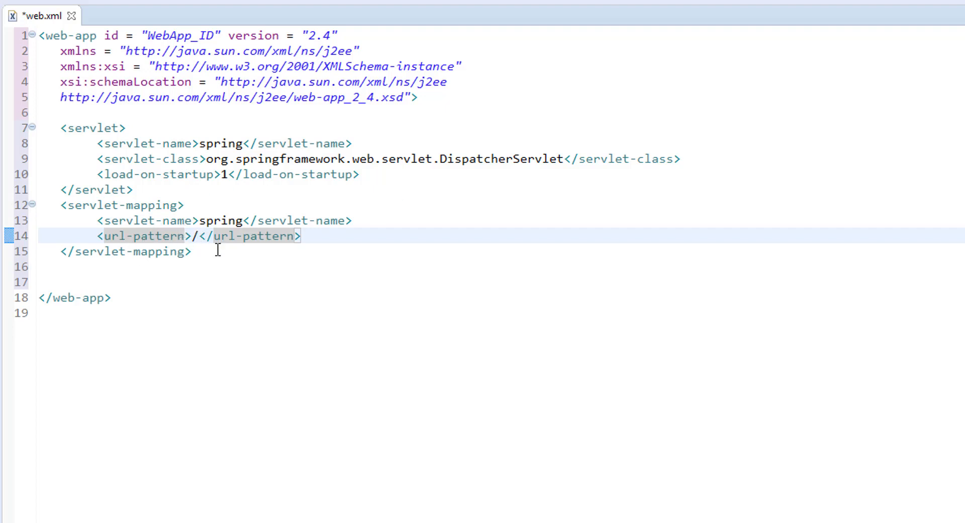
Step: Highlight the servlet-class and servlet-name lines to review the mapping
drag(98, 159, 698, 164)
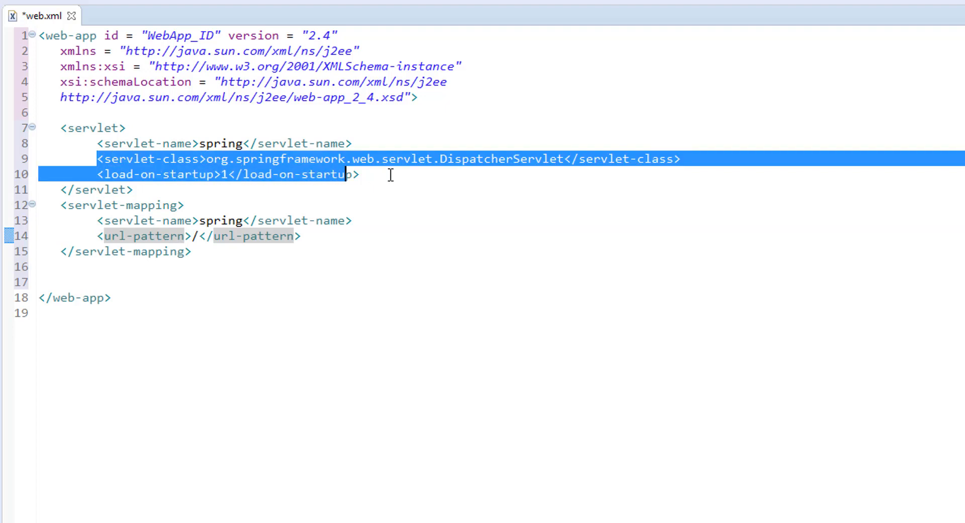
click(99, 143)
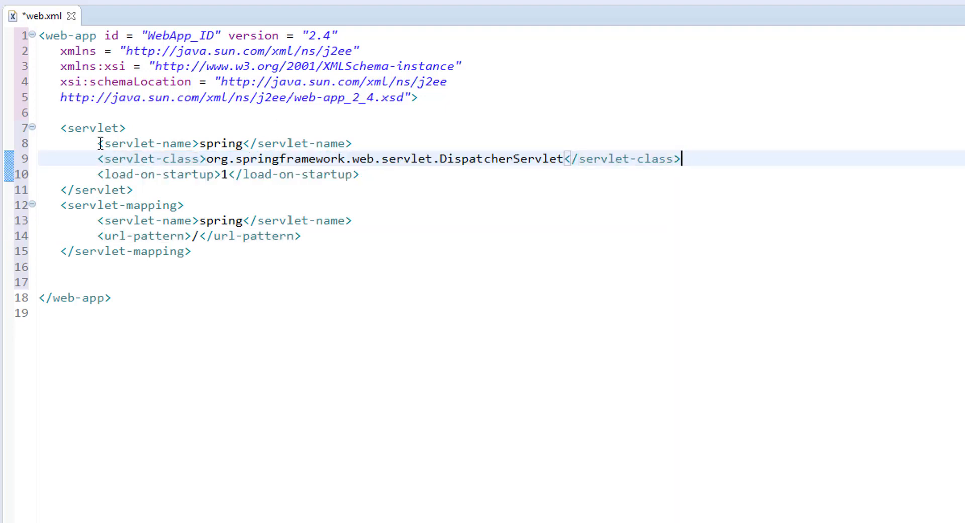
drag(97, 143, 354, 144)
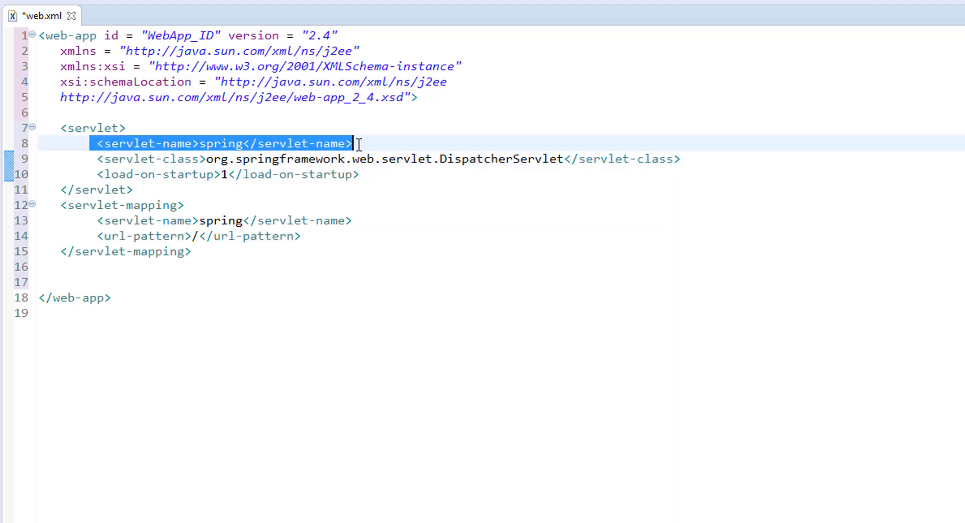
click(355, 143)
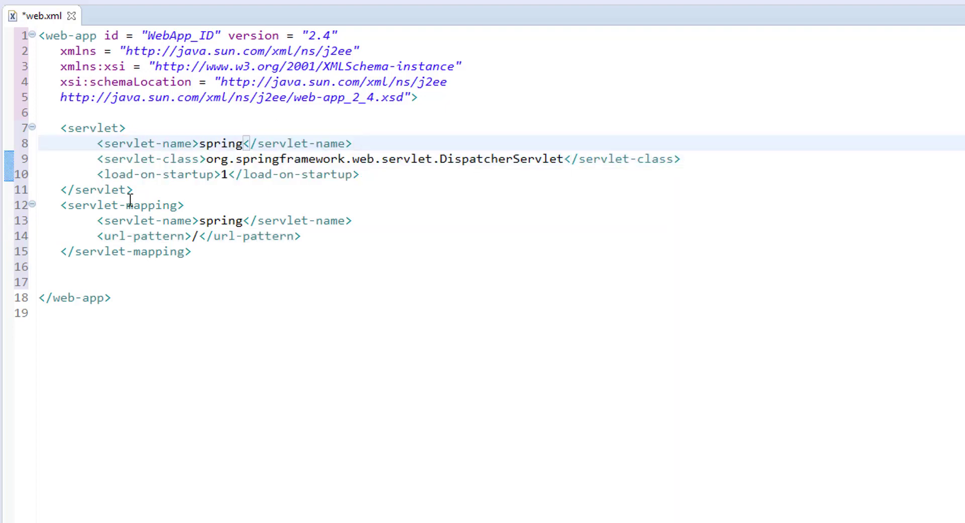
click(182, 220)
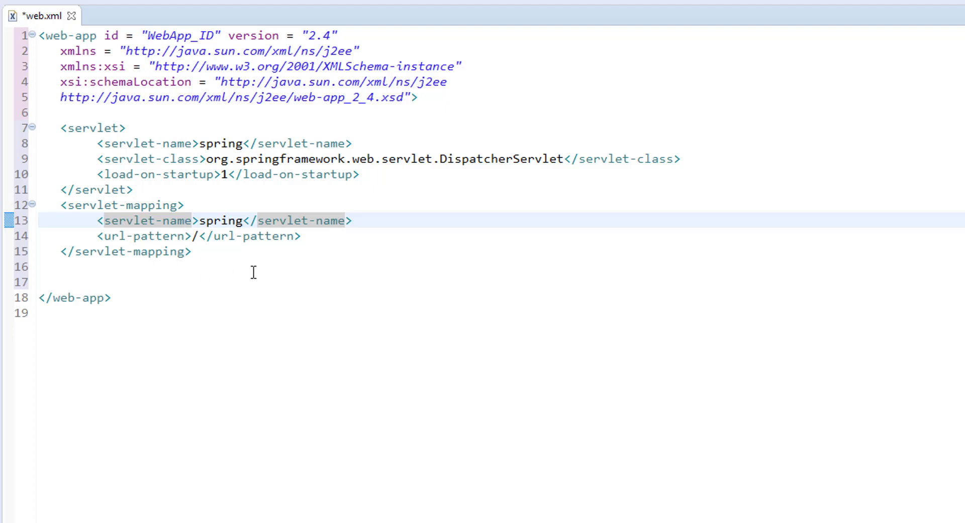
Step: Save web.xml and select its entire contents
key(ctrl+s)
click(105, 272)
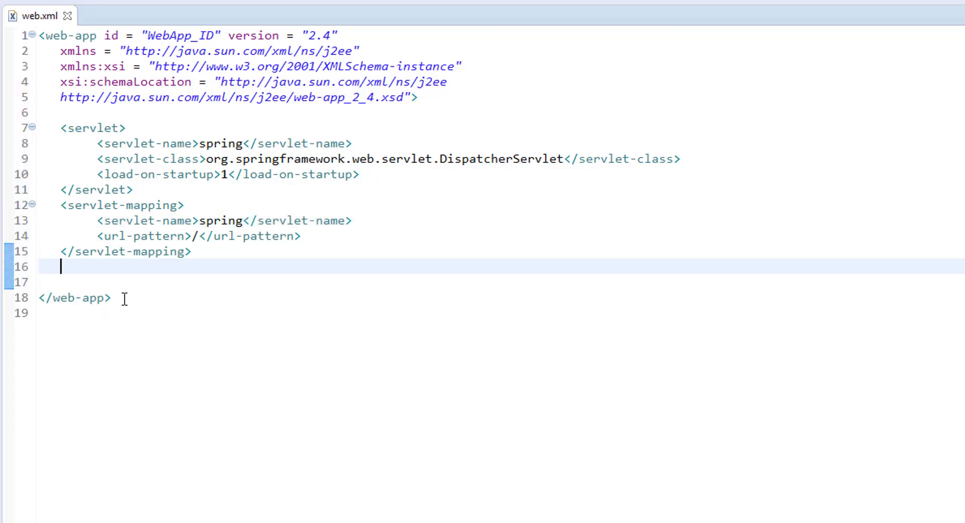
drag(113, 297, 39, 35)
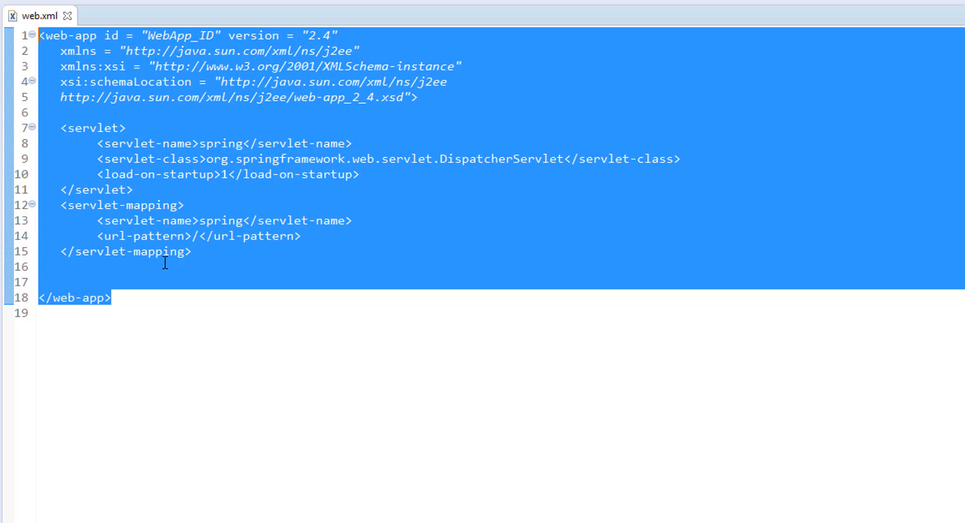